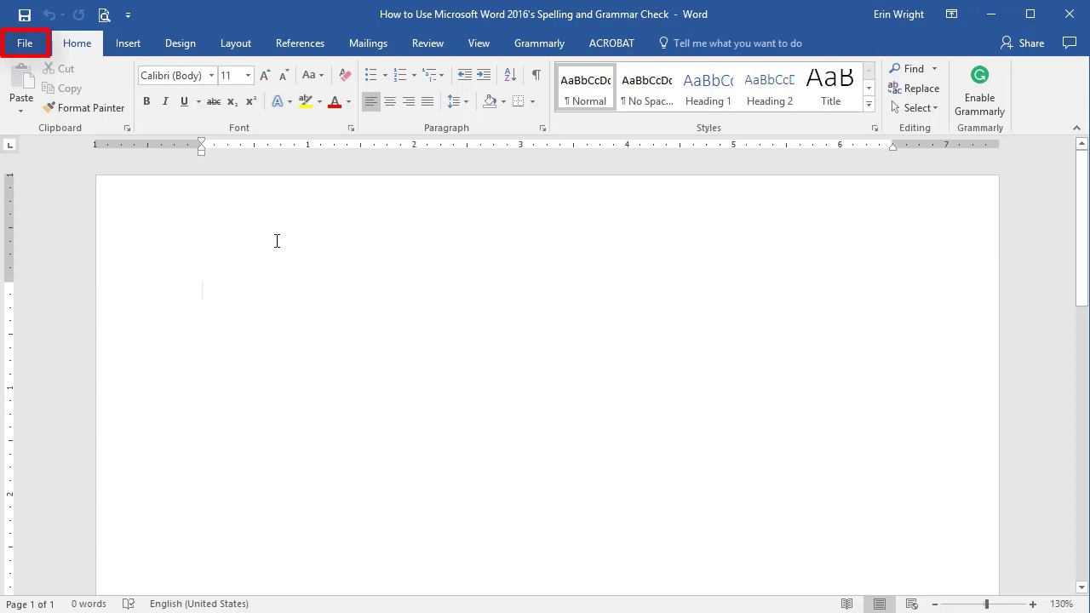
Step: In Proofing options, enable Check grammar with spelling and Show readability statistics
left_click(23, 45)
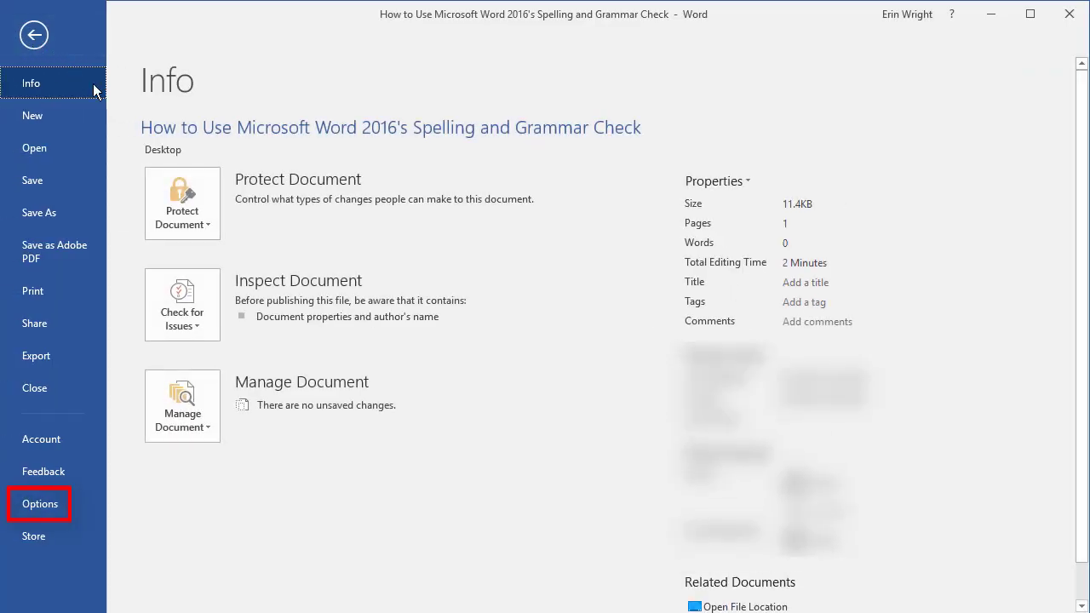
left_click(40, 504)
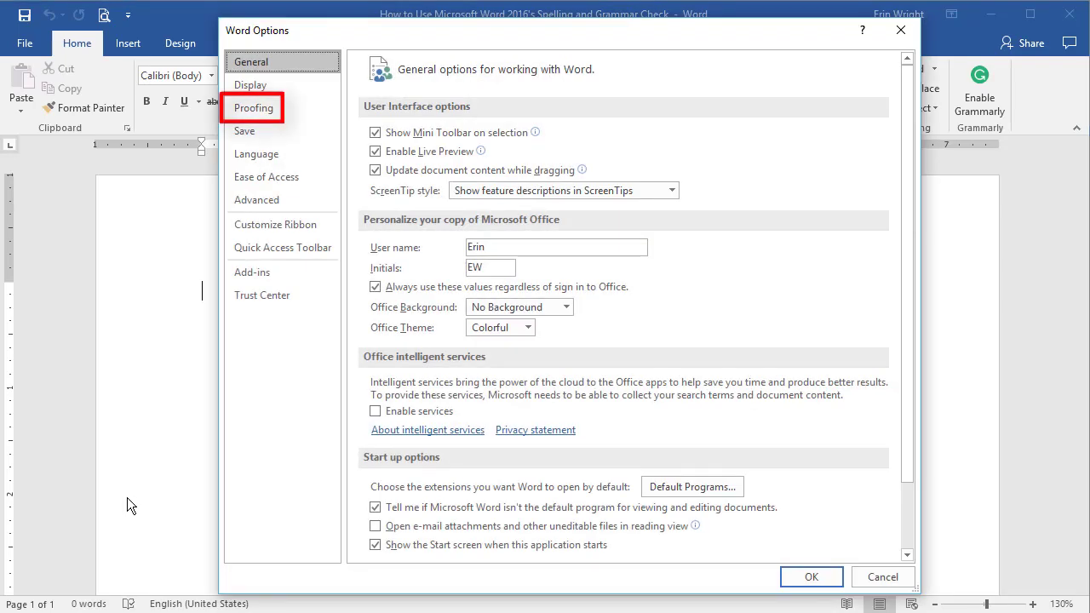
left_click(254, 108)
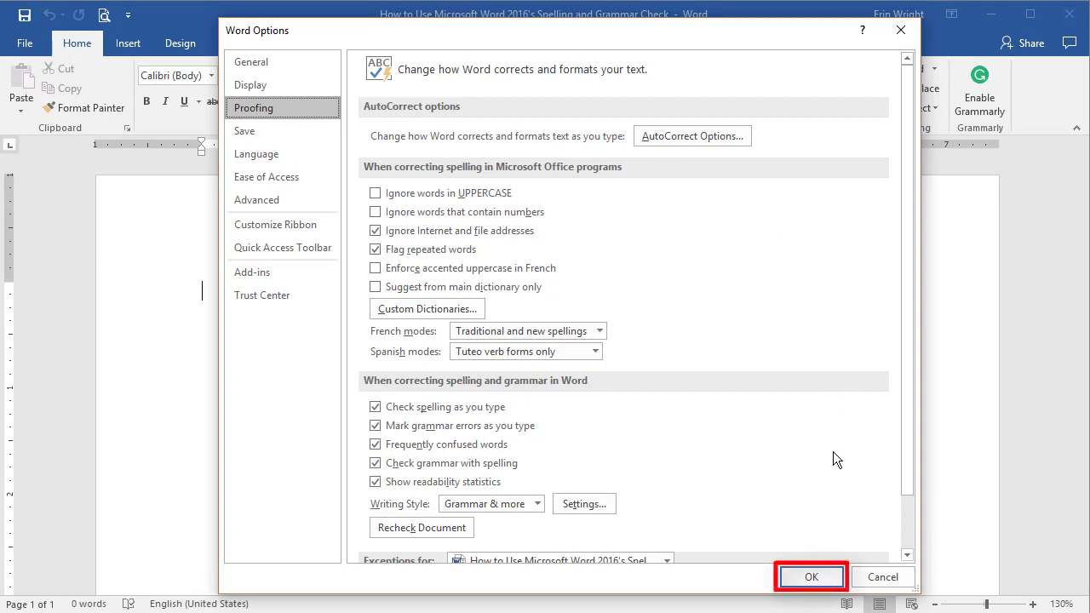
left_click(811, 578)
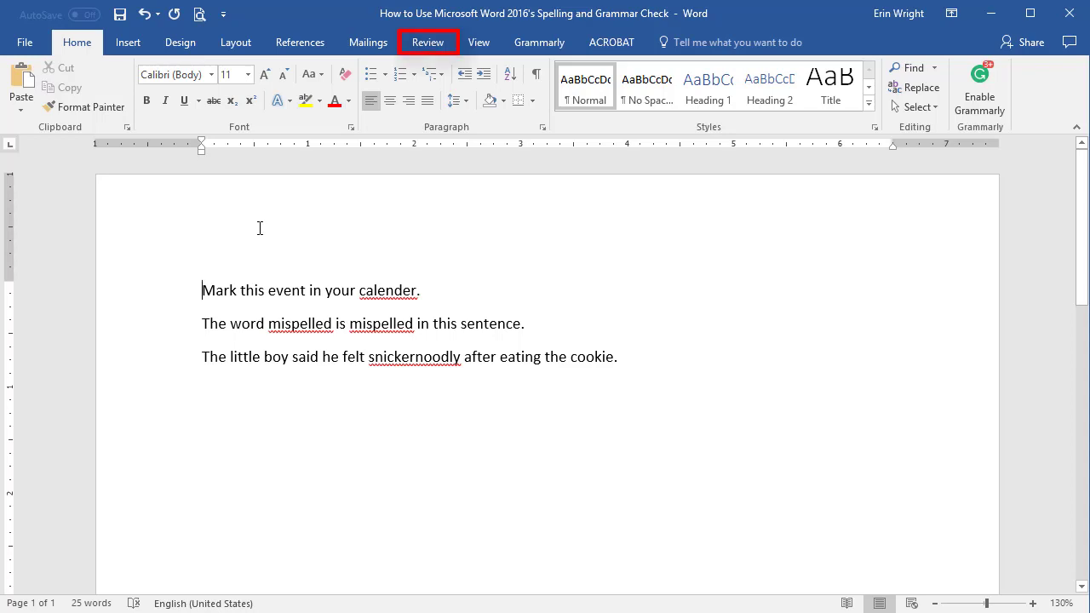
Step: Run Spelling & Grammar from the Review tab to open the Editor pane
left_click(422, 43)
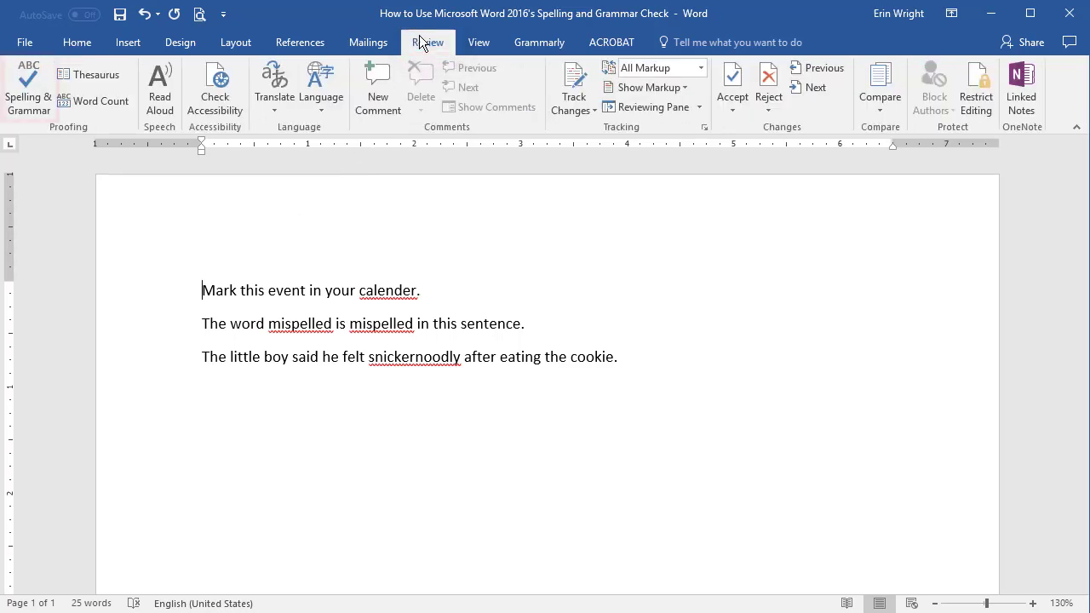
left_click(26, 85)
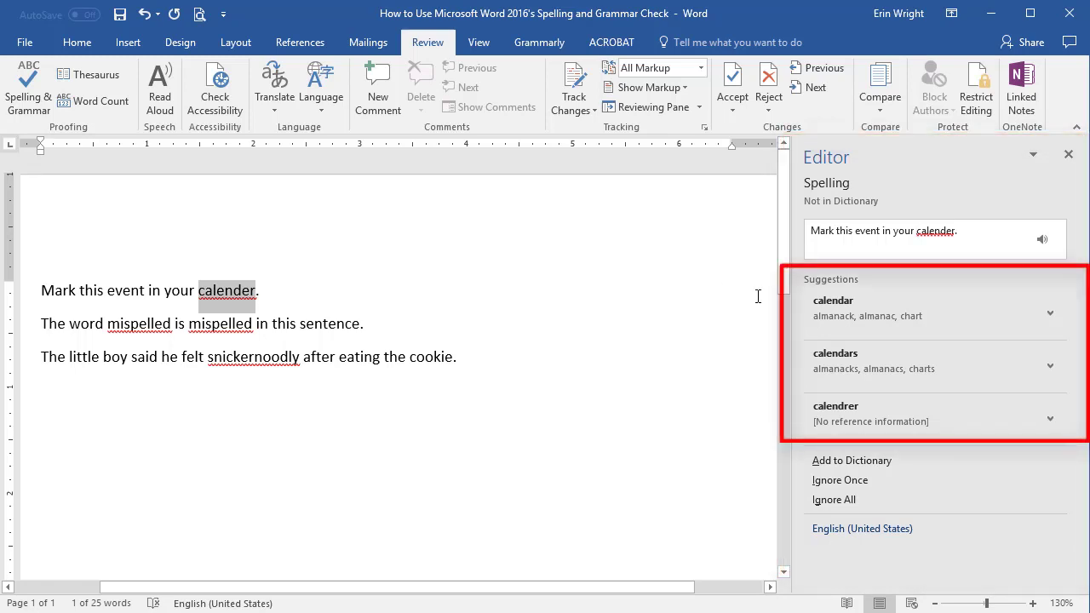
Step: Accept 'calendar' for calender, then Change All 'mispelled' to 'misspelled'
left_click(836, 302)
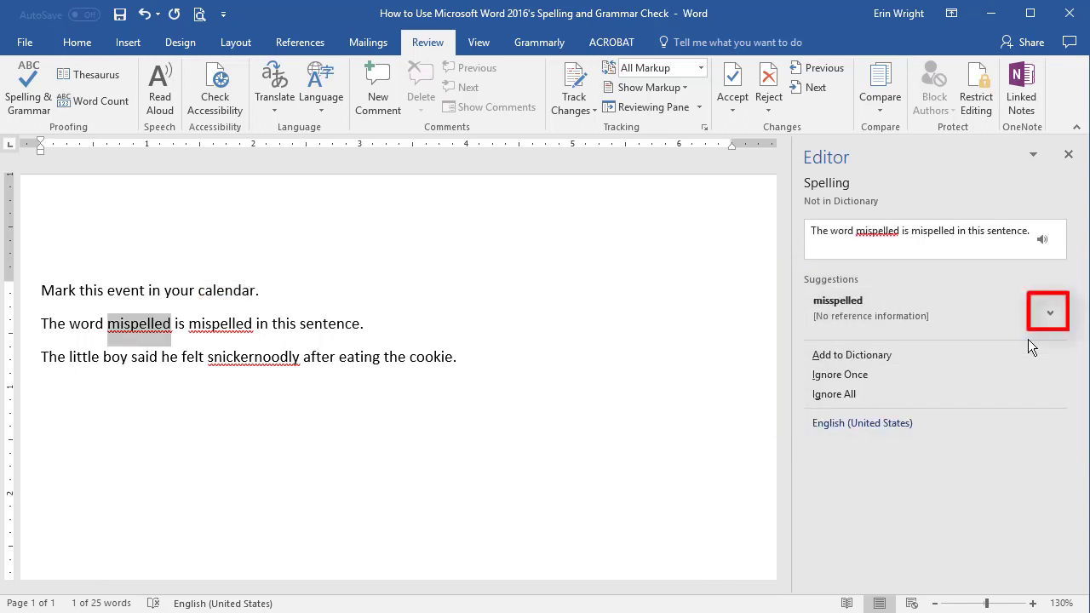
left_click(1049, 316)
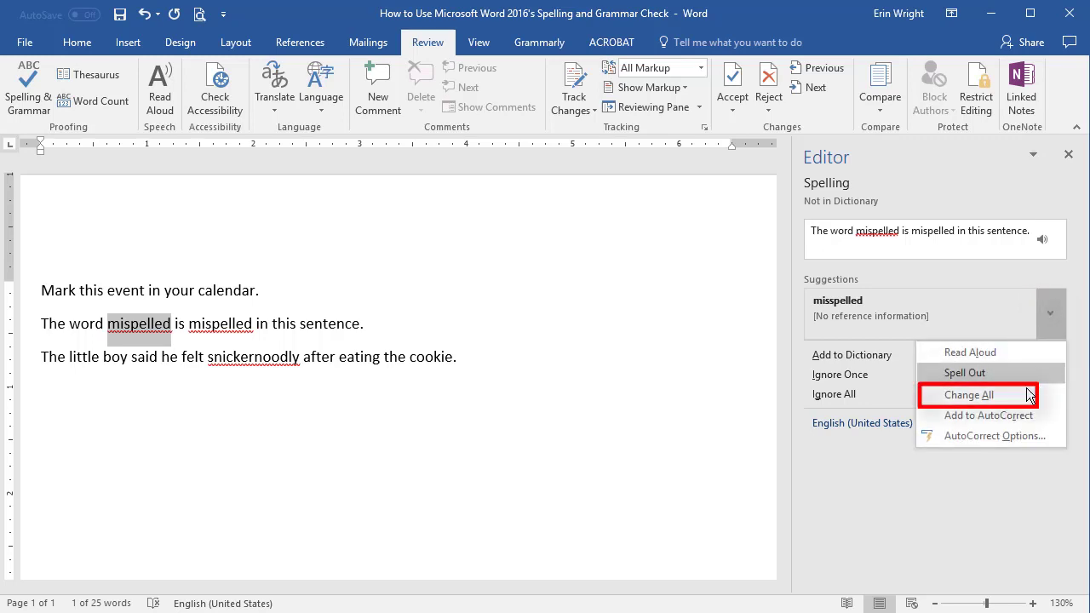
left_click(970, 395)
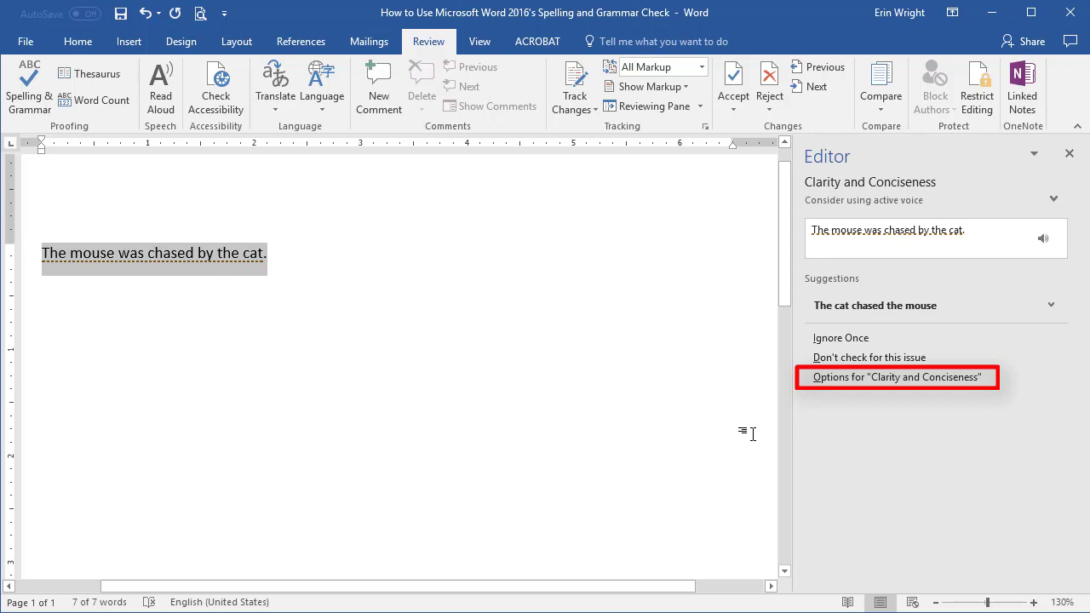
Step: View the Clarity and Conciseness grammar settings, then cancel without changes
left_click(874, 381)
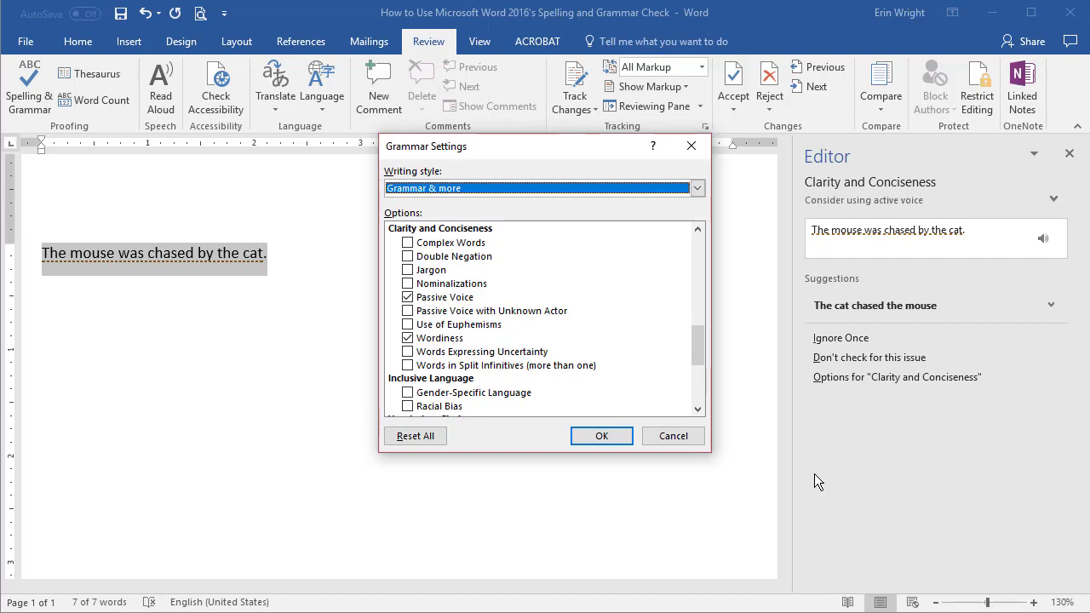
left_click(681, 437)
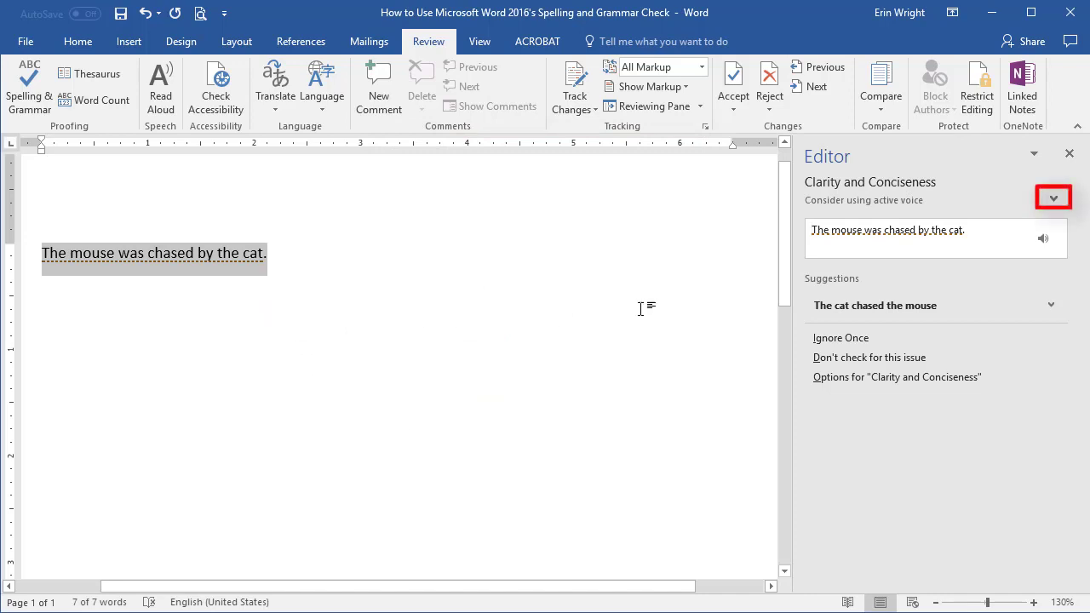
Step: Expand the active-voice explanation, then replace 'cat' with 'dog' in the sentence
left_click(1054, 200)
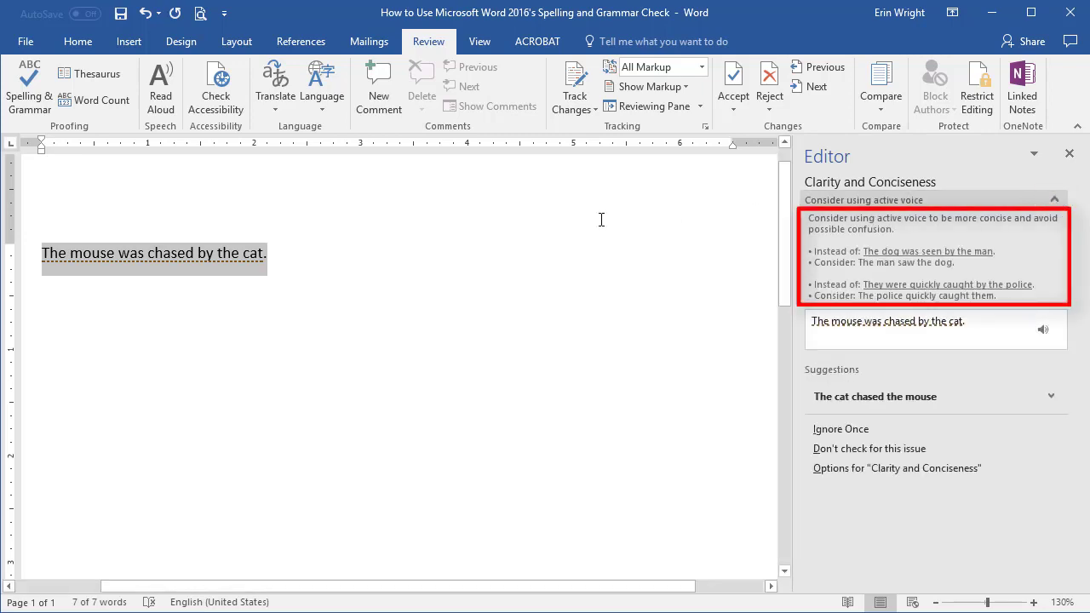
left_click(246, 253)
left_click_drag(243, 253, 265, 253)
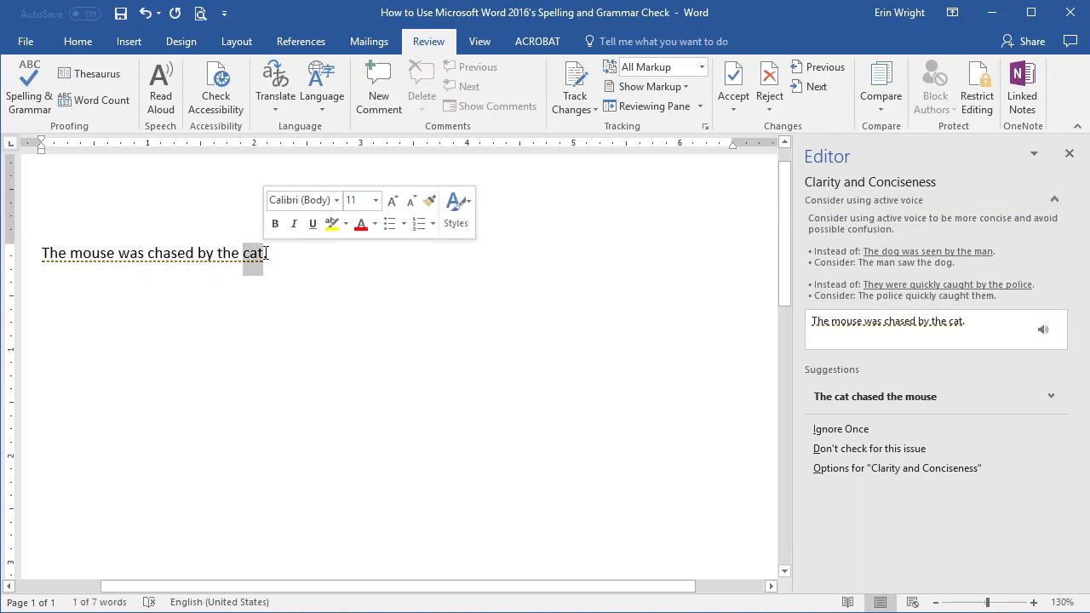
type("dog")
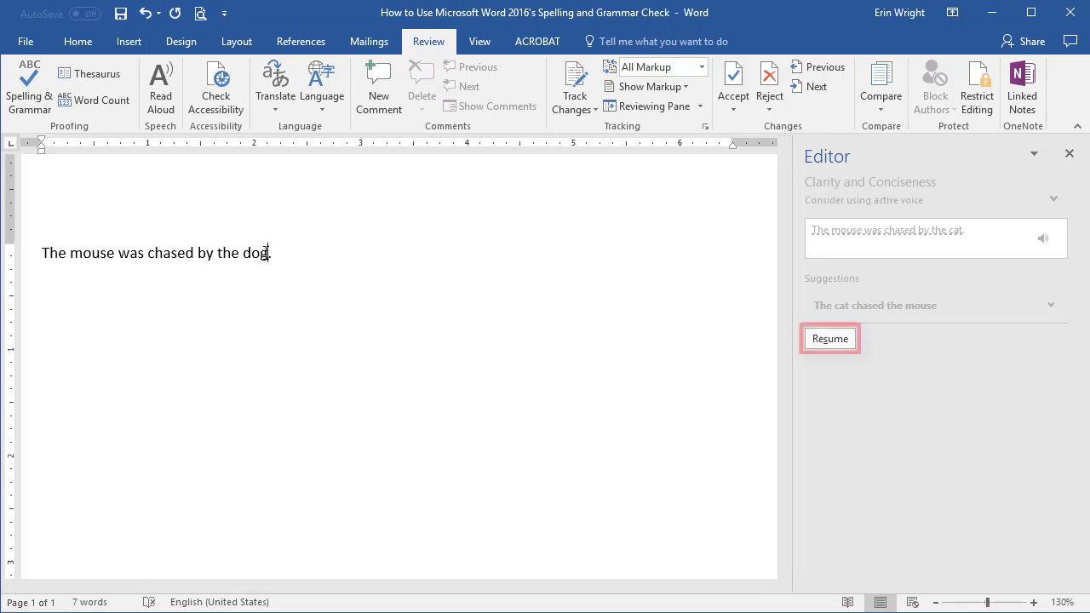
Step: Resume the check and ignore the active-voice suggestion once
left_click(840, 341)
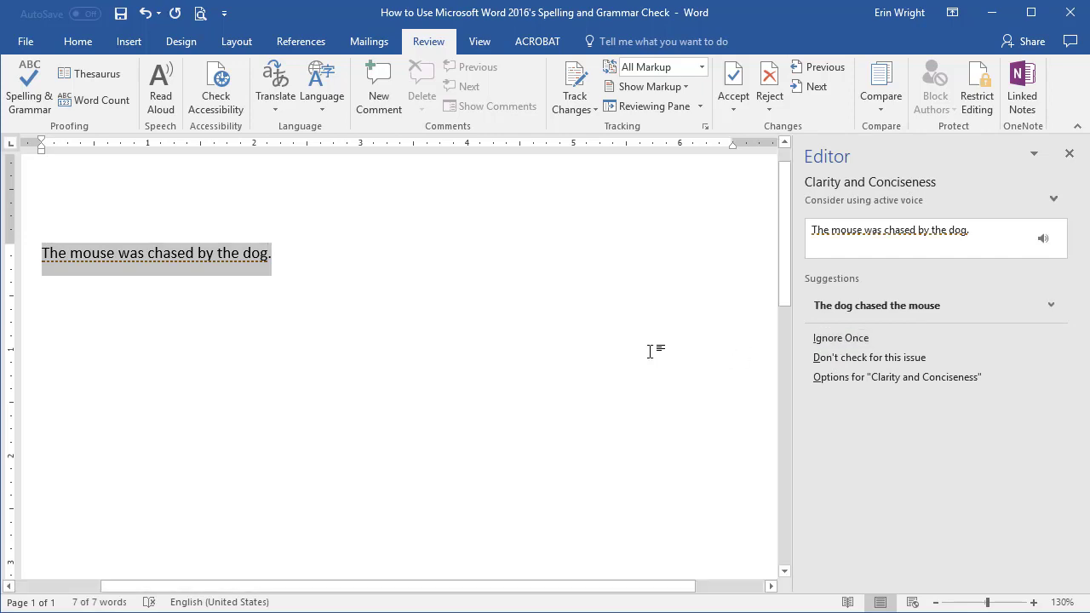
left_click(820, 340)
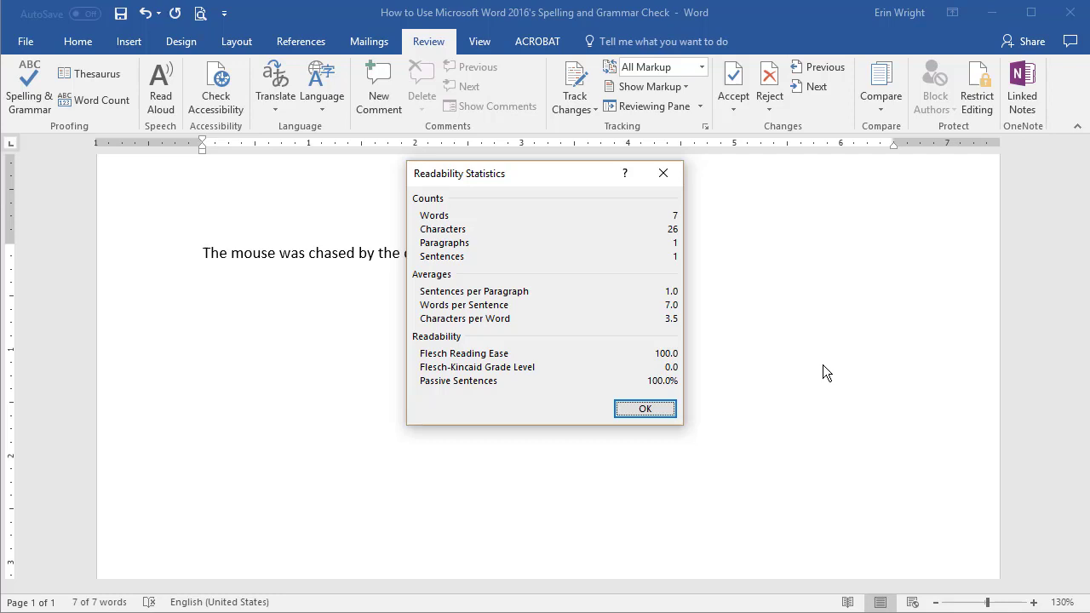
Step: Close the Readability Statistics dialog showing 7 words and Reading Ease 100.0
left_click(645, 411)
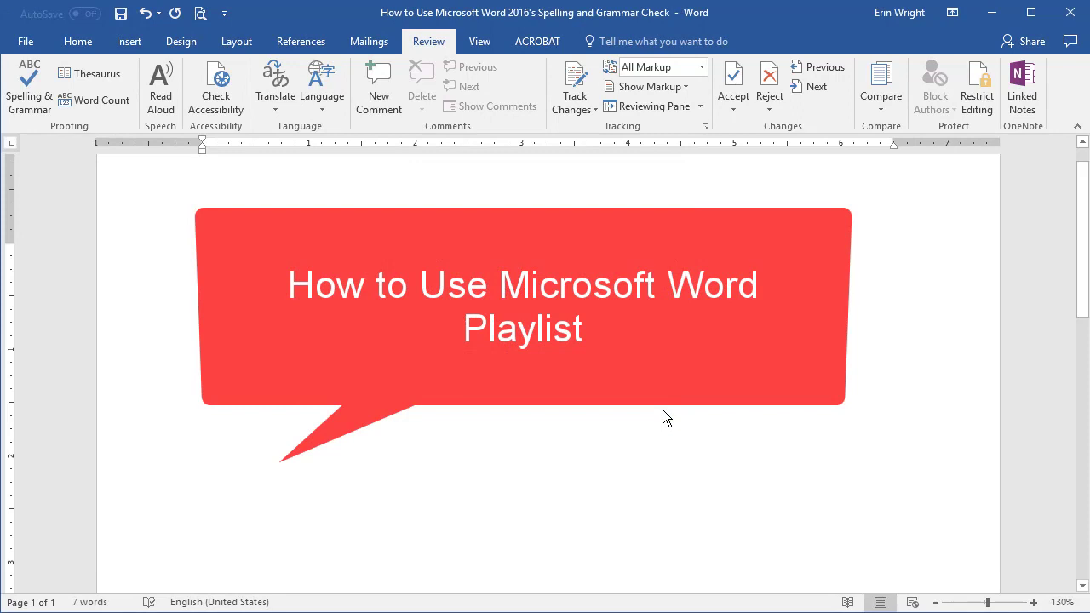